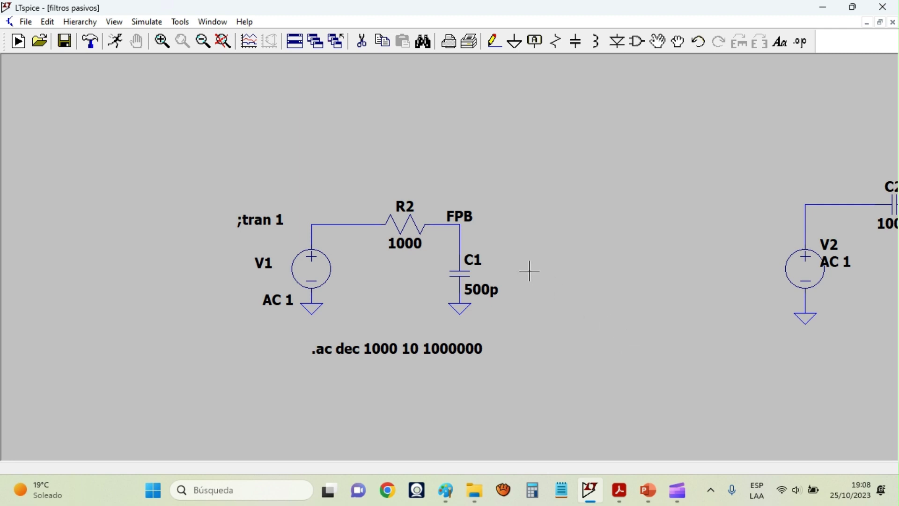
# Step: Review the settings of voltage source V1 in the low-pass circuit, including its AC amplitude
pyautogui.scroll(-1, 559, 301)
pyautogui.scroll(1, 559, 301)
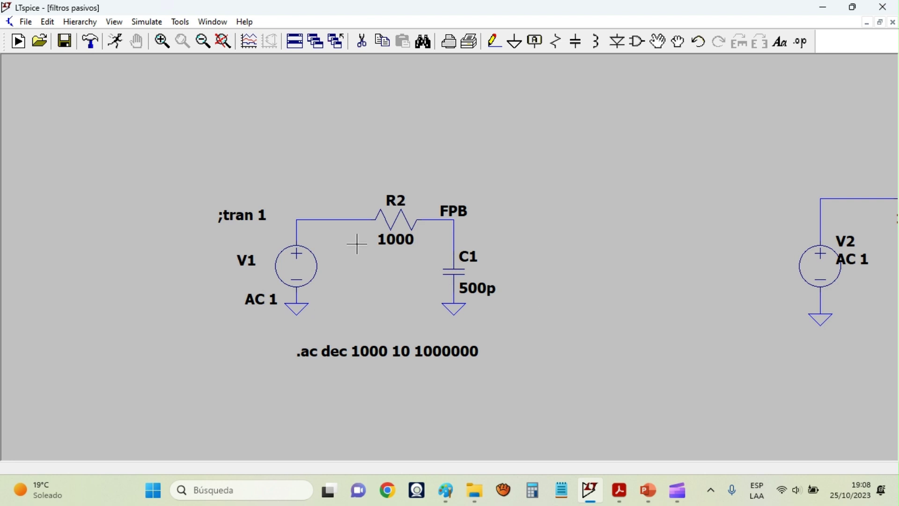
pyautogui.rightClick(311, 267)
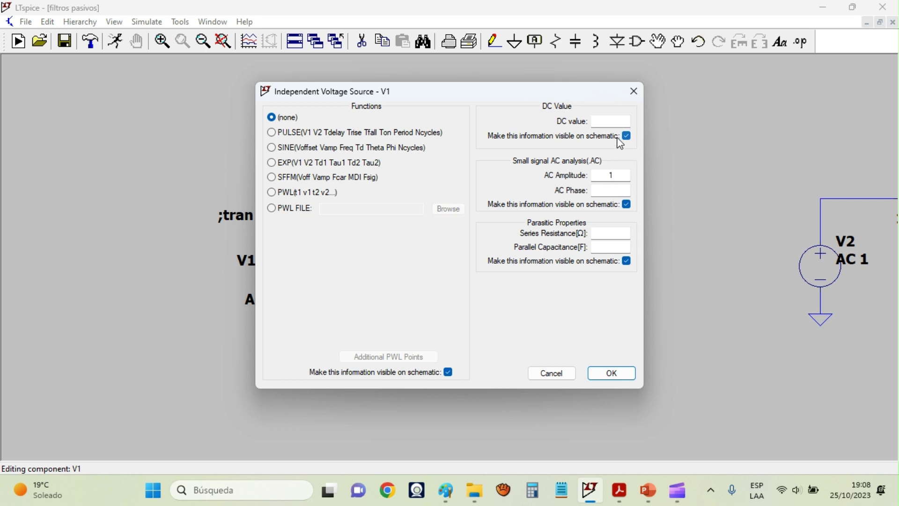
pyautogui.click(595, 373)
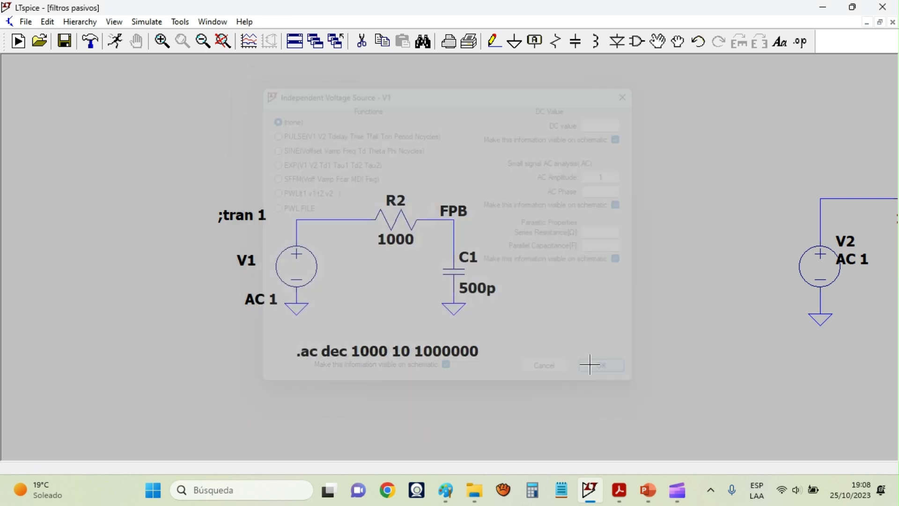
# Step: Review the AC analysis command's sweep type options, points per decade and start and stop frequencies, keeping the Decade sweep
pyautogui.rightClick(358, 354)
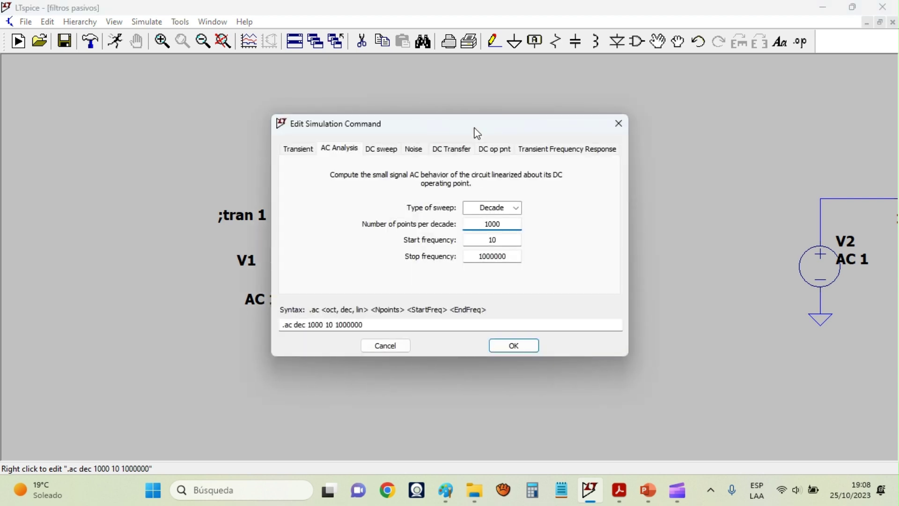
pyautogui.moveTo(476, 134); pyautogui.dragTo(722, 103)
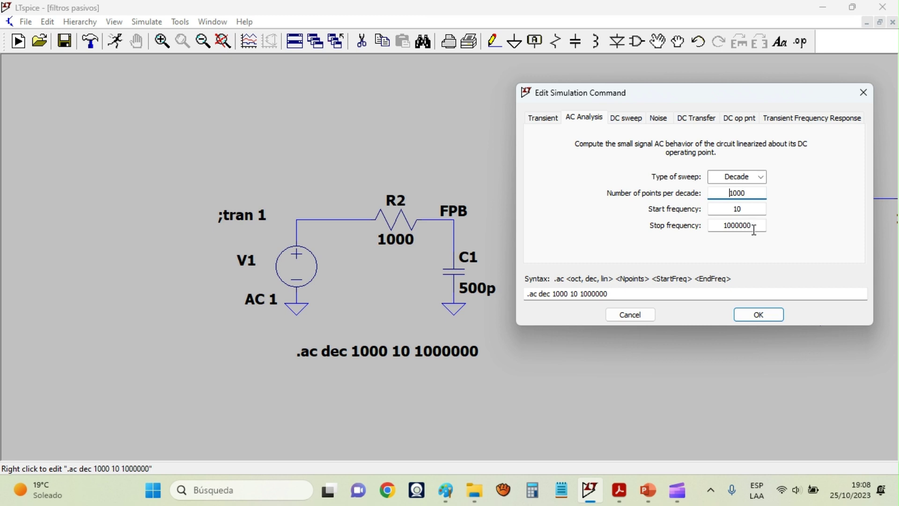
pyautogui.click(762, 178)
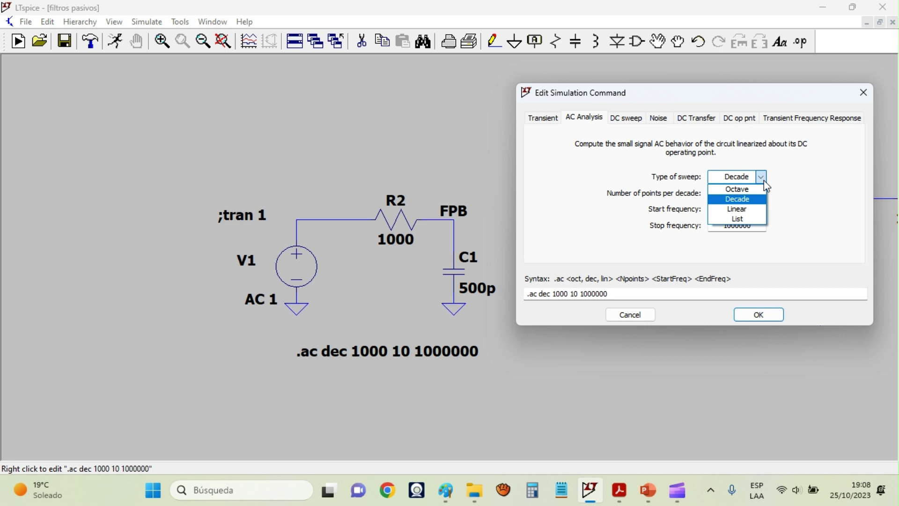
pyautogui.click(763, 181)
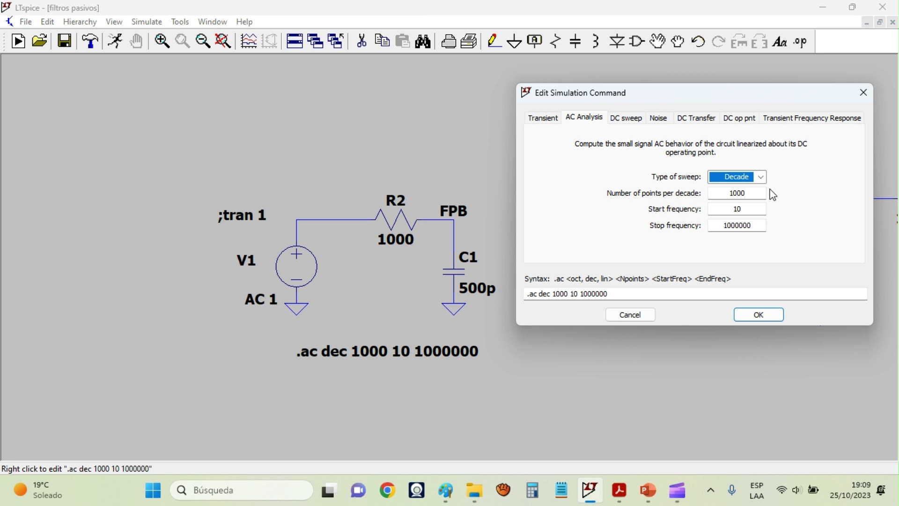
pyautogui.click(763, 315)
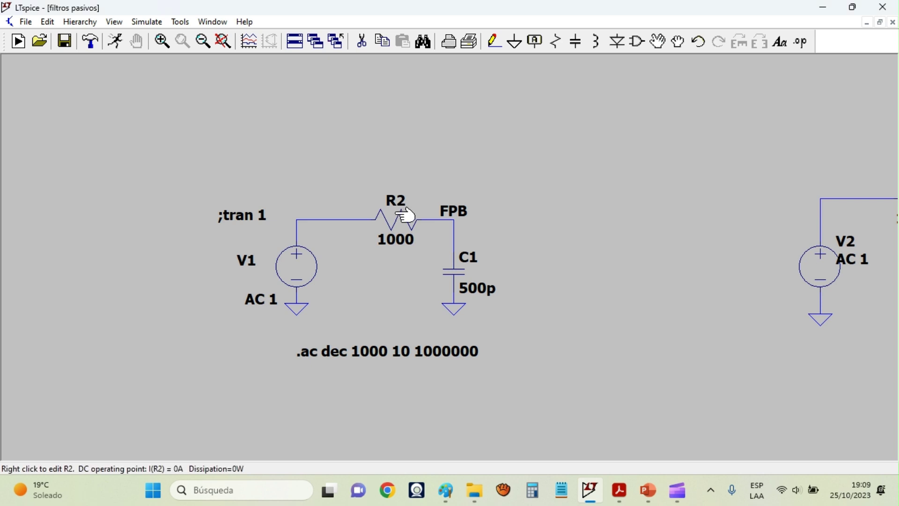
# Step: Run the AC simulation and plot the voltage at the low-pass output node FPB
pyautogui.click(116, 41)
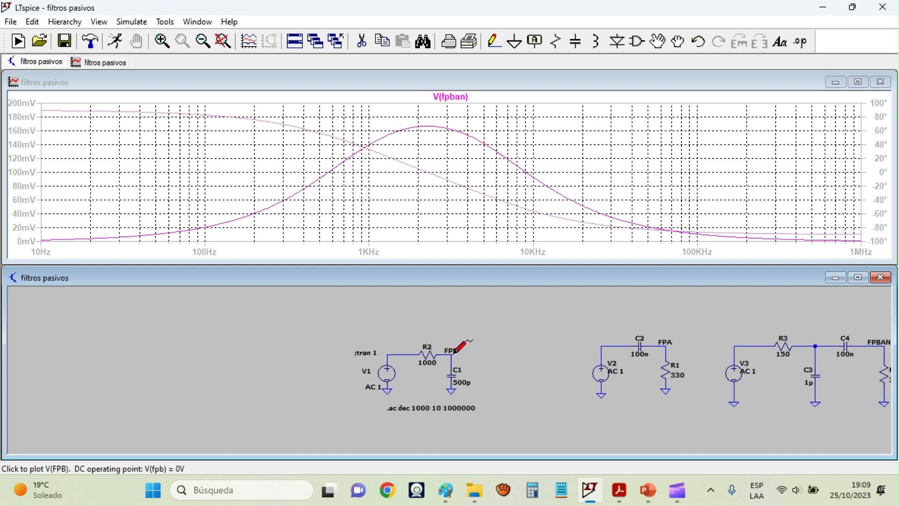
pyautogui.click(461, 346)
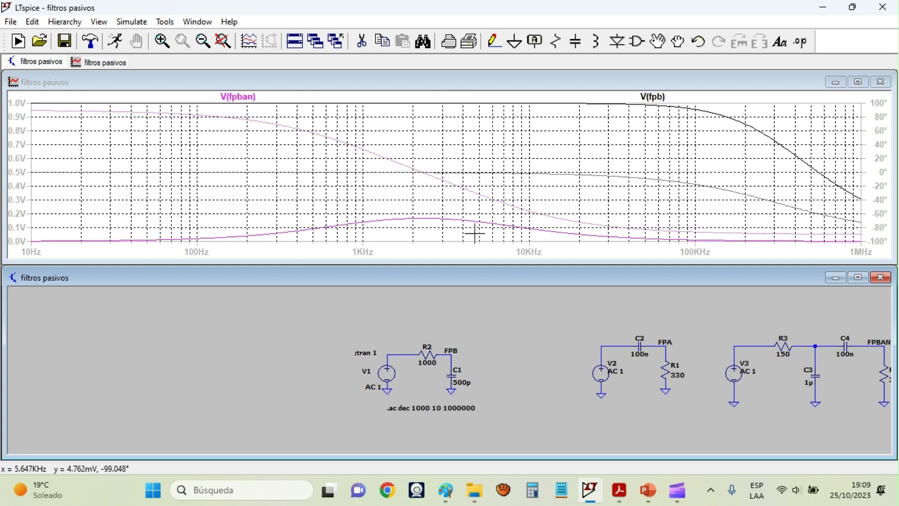
# Step: Delete the V(fpban) trace from the waveform plot
pyautogui.keyDown('ctrl'); pyautogui.click(248, 99); pyautogui.keyUp('ctrl')
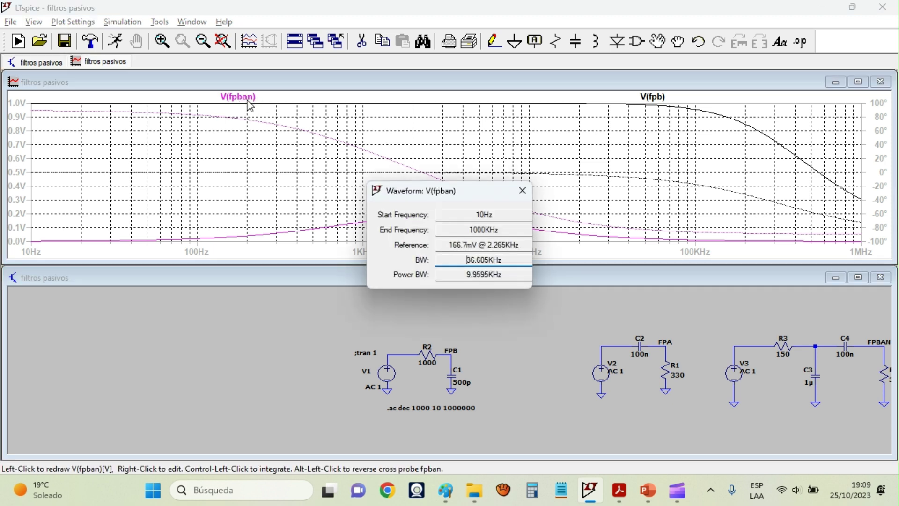
pyautogui.click(521, 191)
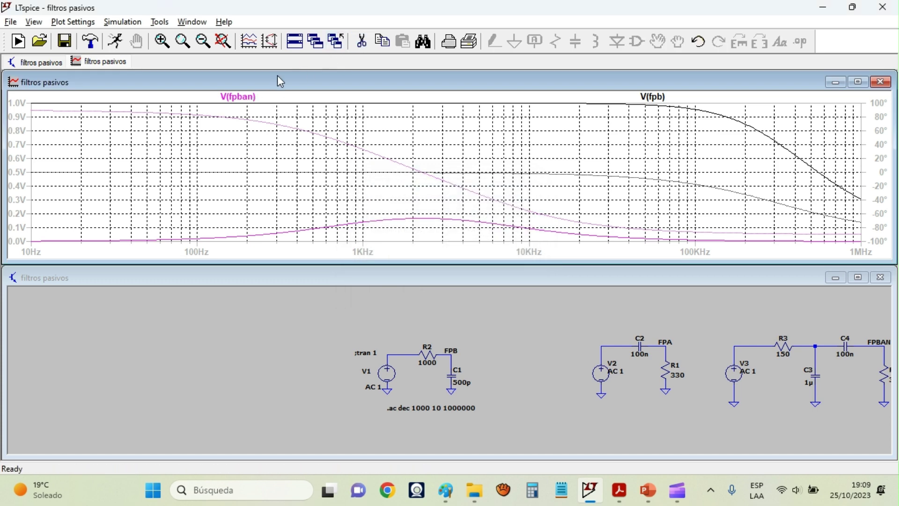
pyautogui.press('F5')
pyautogui.click(239, 97)
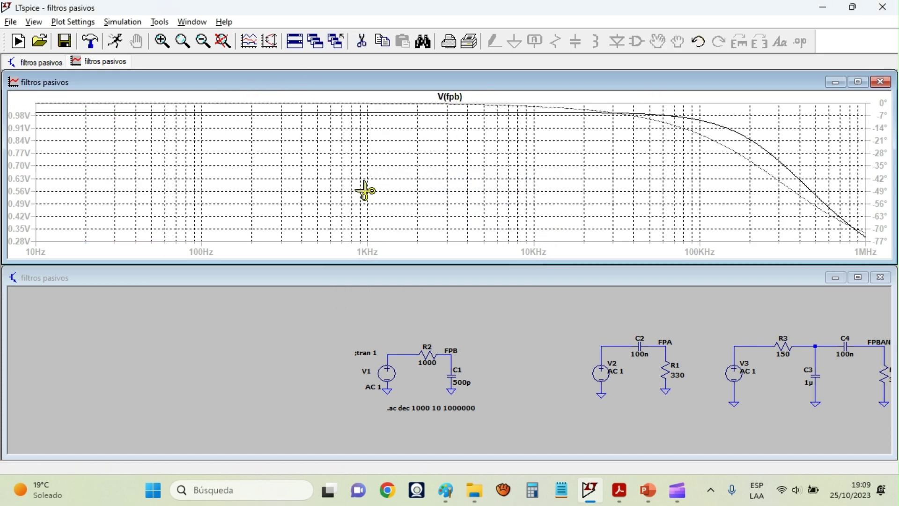
pyautogui.press('Escape')
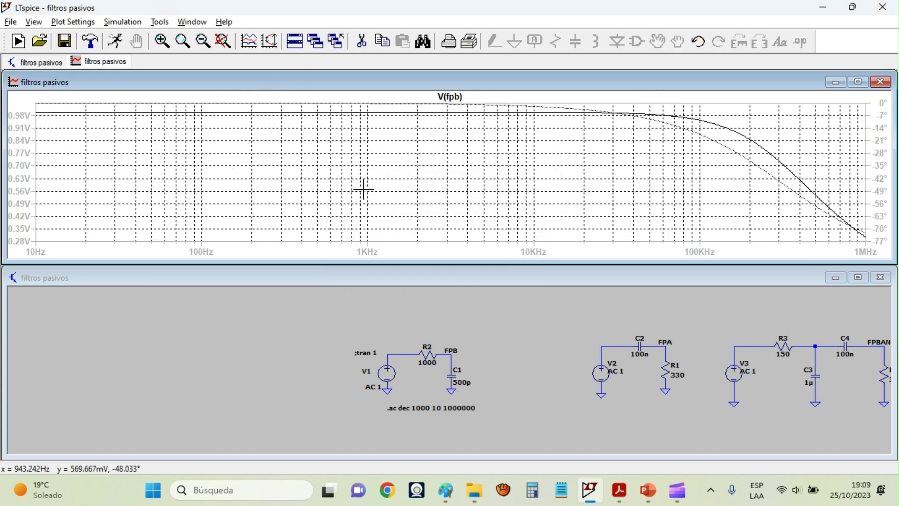
pyautogui.click(466, 100)
pyautogui.click(532, 356)
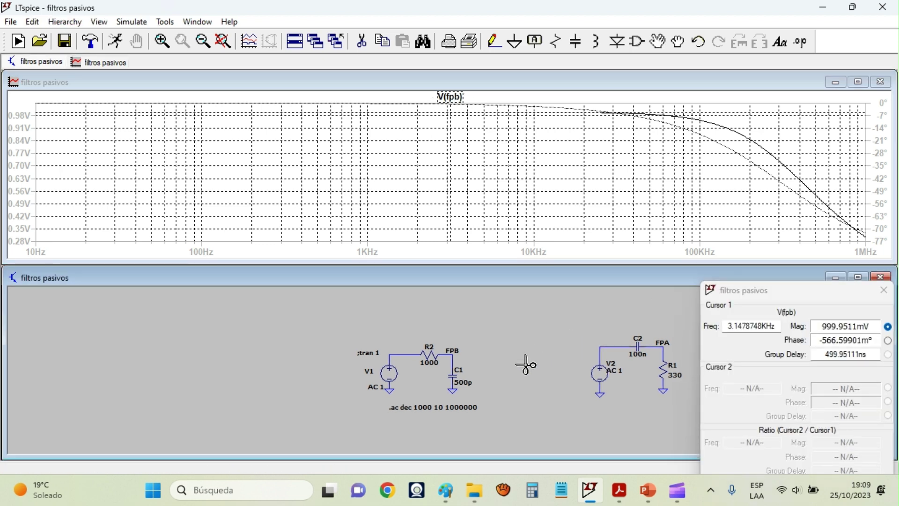
pyautogui.scroll(2, 526, 365)
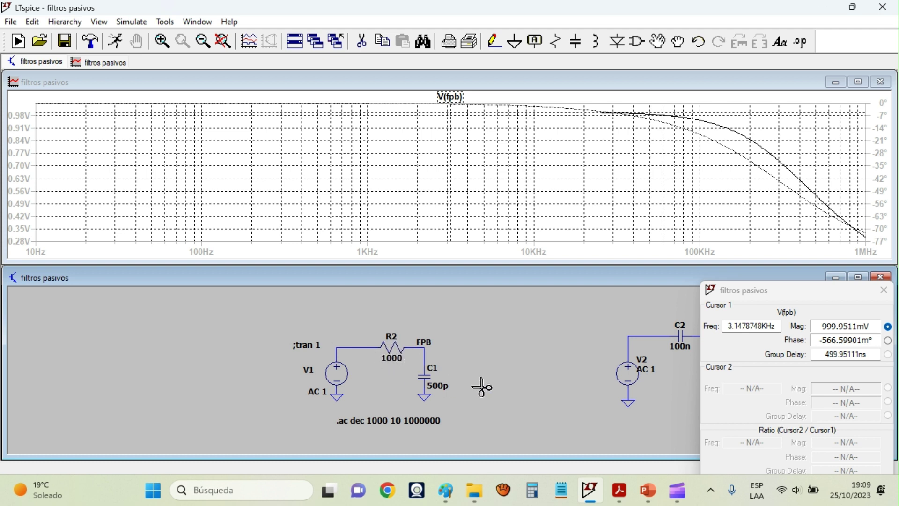
pyautogui.press('Escape')
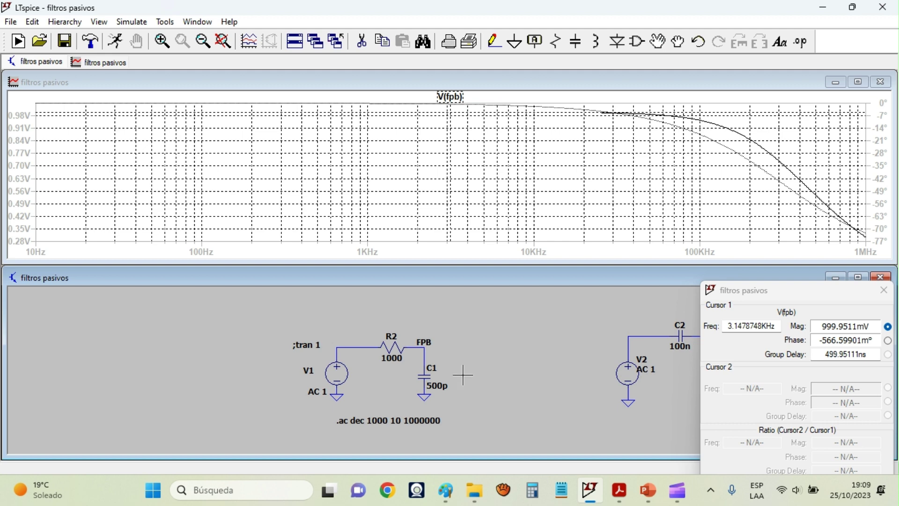
pyautogui.click(884, 290)
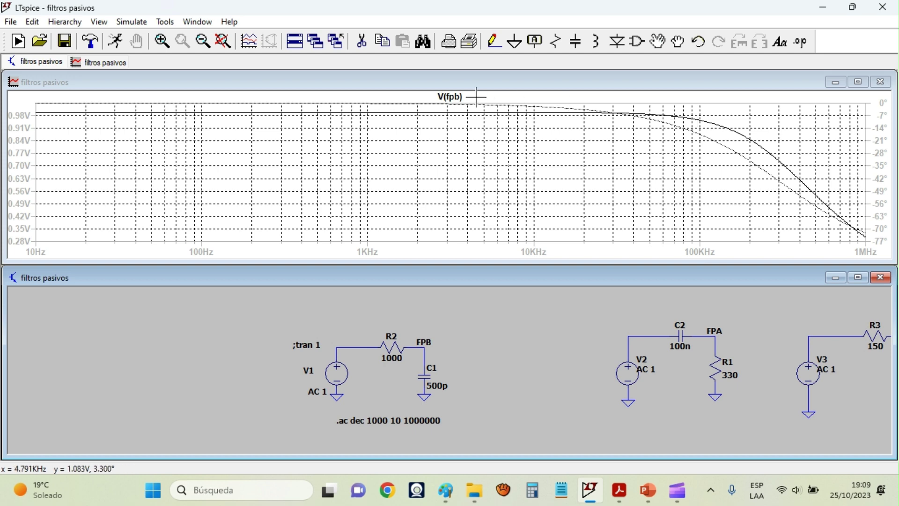
# Step: Attach a cursor to the V(fpb) trace and read its magnitude near 1 kHz and near 100 kHz
pyautogui.click(461, 97)
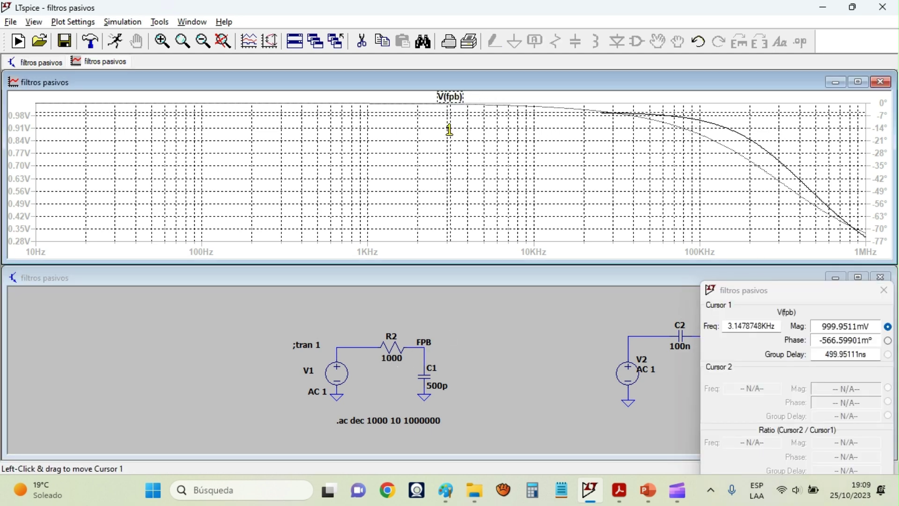
pyautogui.moveTo(449, 131)
pyautogui.mouseDown()
pyautogui.moveTo(631, 135)
pyautogui.moveTo(418, 135)
pyautogui.moveTo(534, 150)
pyautogui.mouseUp()
pyautogui.moveTo(619, 157)
pyautogui.mouseDown()
pyautogui.moveTo(320, 140)
pyautogui.moveTo(366, 146)
pyautogui.mouseUp()
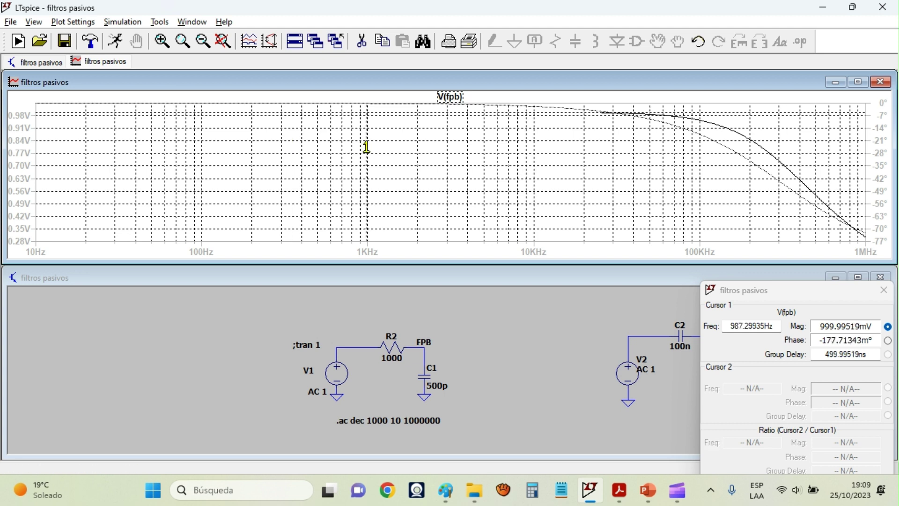
pyautogui.moveTo(366, 146)
pyautogui.mouseDown()
pyautogui.moveTo(609, 151)
pyautogui.moveTo(703, 167)
pyautogui.mouseUp()
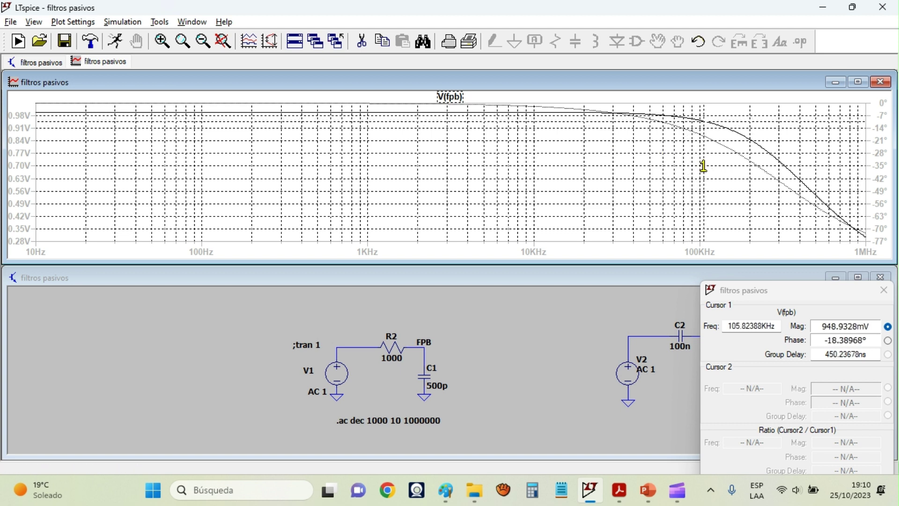
# Step: Set the plot's magnitude axis to decibels and move the cursor along V(fpb) to the -3 dB point
pyautogui.rightClick(18, 155)
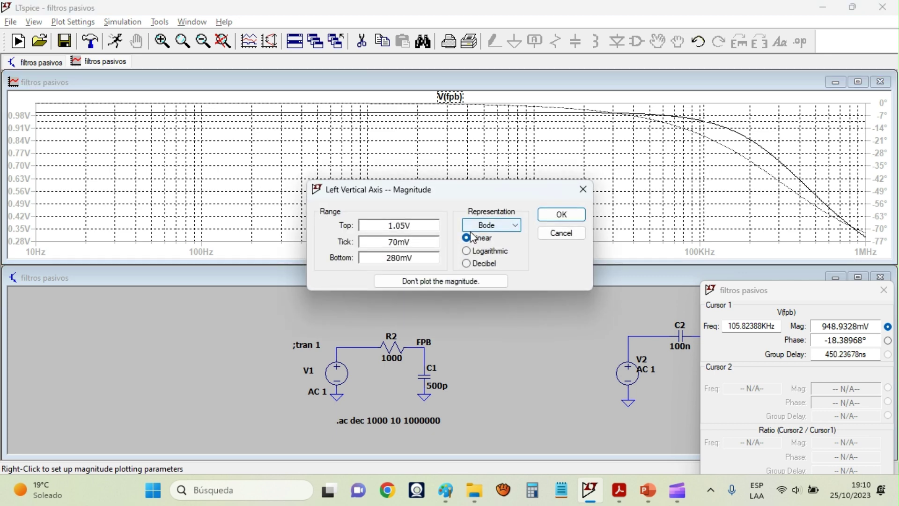
pyautogui.click(470, 264)
pyautogui.click(562, 215)
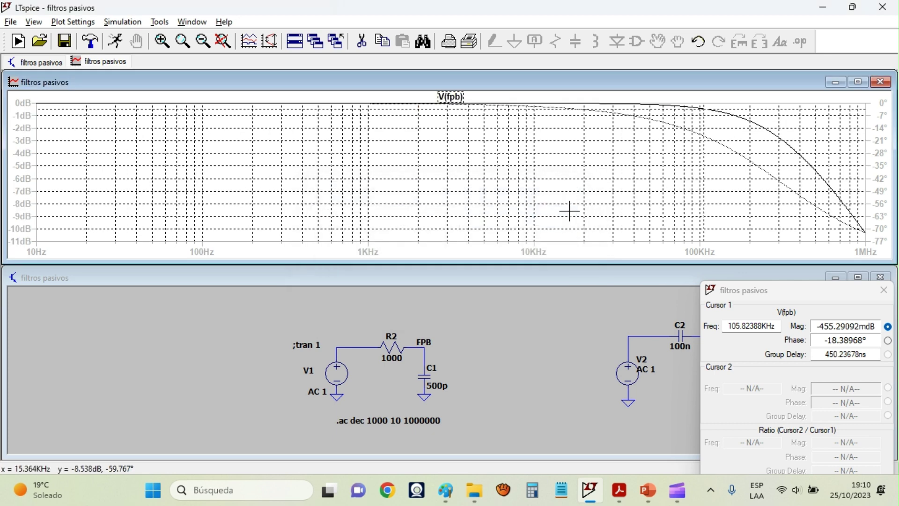
pyautogui.moveTo(712, 172); pyautogui.dragTo(749, 177)
pyautogui.moveTo(702, 146); pyautogui.dragTo(782, 145)
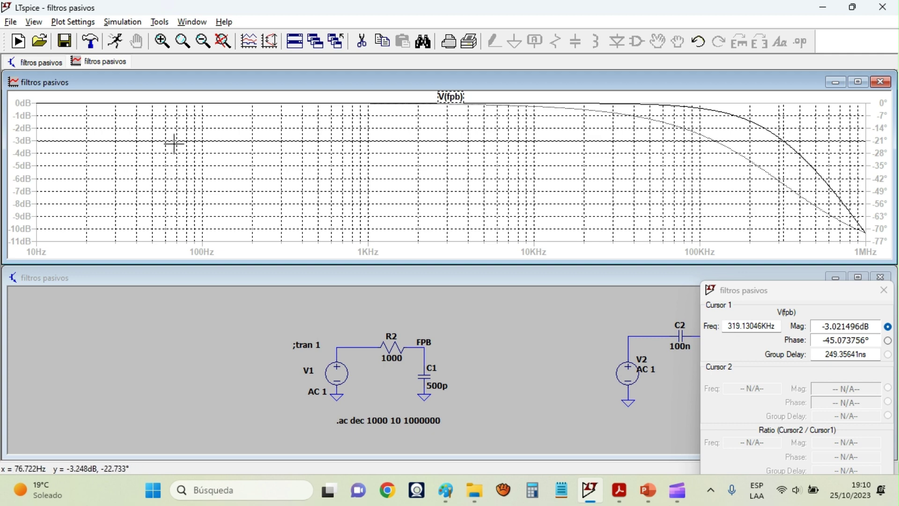
# Step: Set the magnitude axis to linear and move the V(fpb) cursor to about 102 kHz and on to about 305 kHz
pyautogui.click(29, 150)
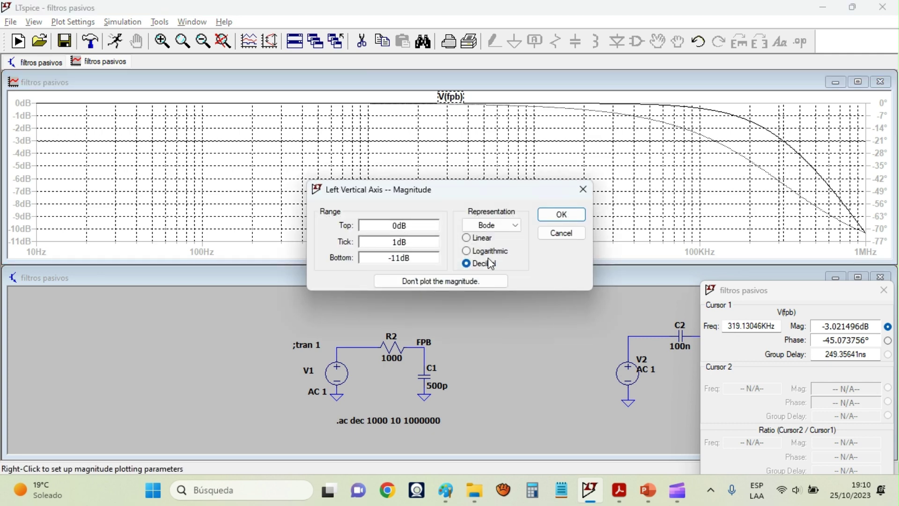
pyautogui.click(467, 238)
pyautogui.click(562, 213)
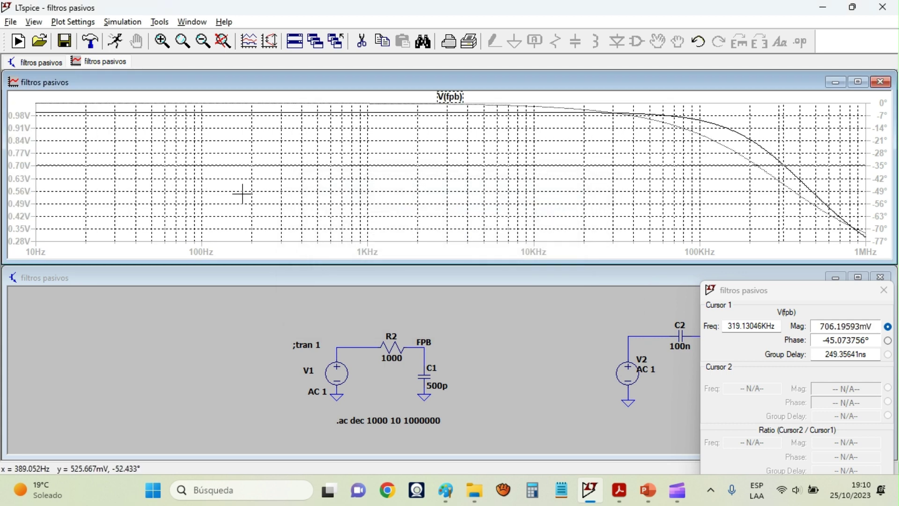
pyautogui.moveTo(739, 164); pyautogui.dragTo(700, 168)
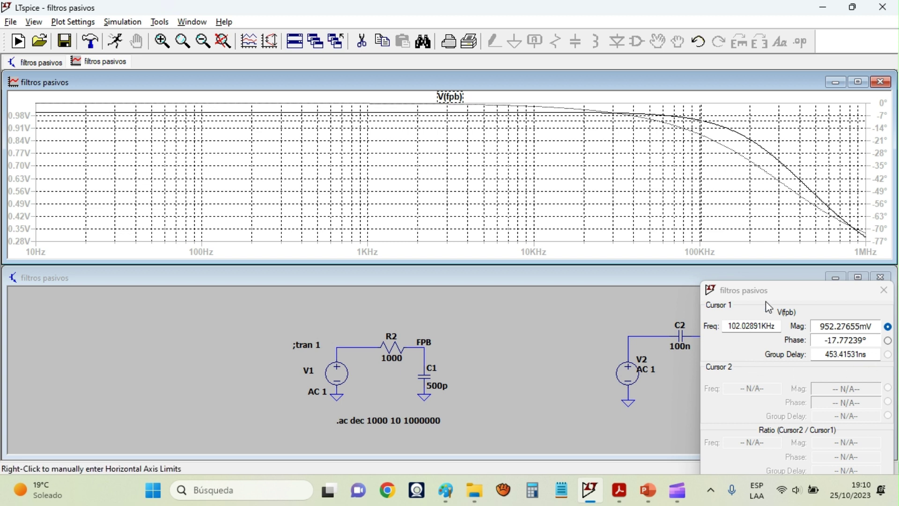
pyautogui.moveTo(701, 207); pyautogui.dragTo(780, 211)
# Step: Show the magnitude in decibels again and fine-adjust the cursor to about -3 dB at roughly 319 kHz
pyautogui.rightClick(26, 162)
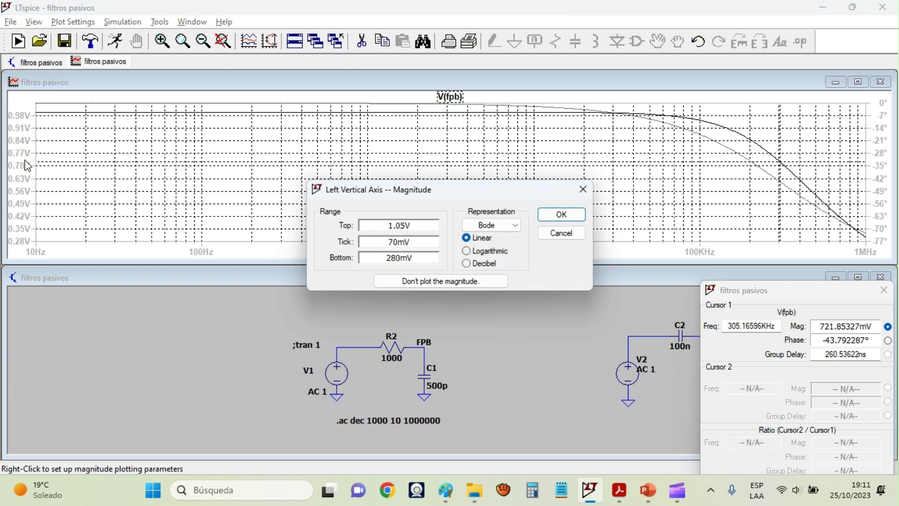
pyautogui.click(483, 263)
pyautogui.click(559, 214)
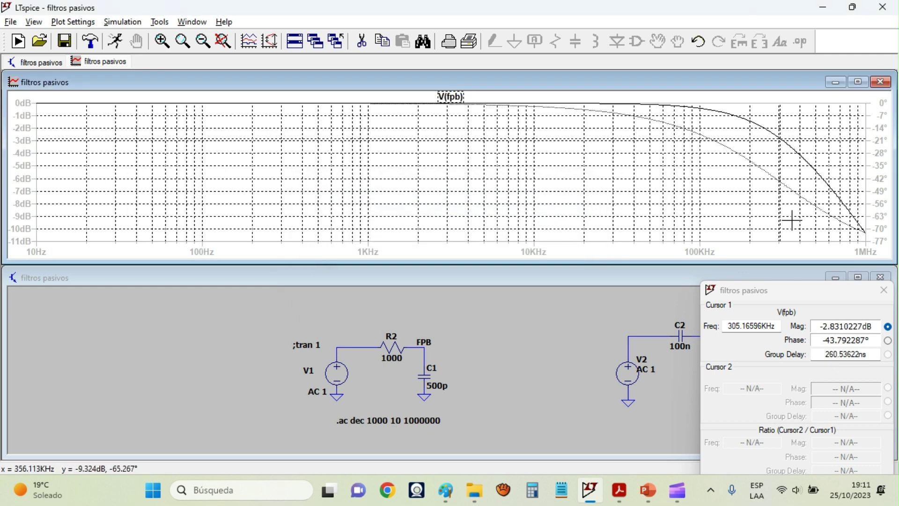
pyautogui.moveTo(779, 215); pyautogui.dragTo(782, 214)
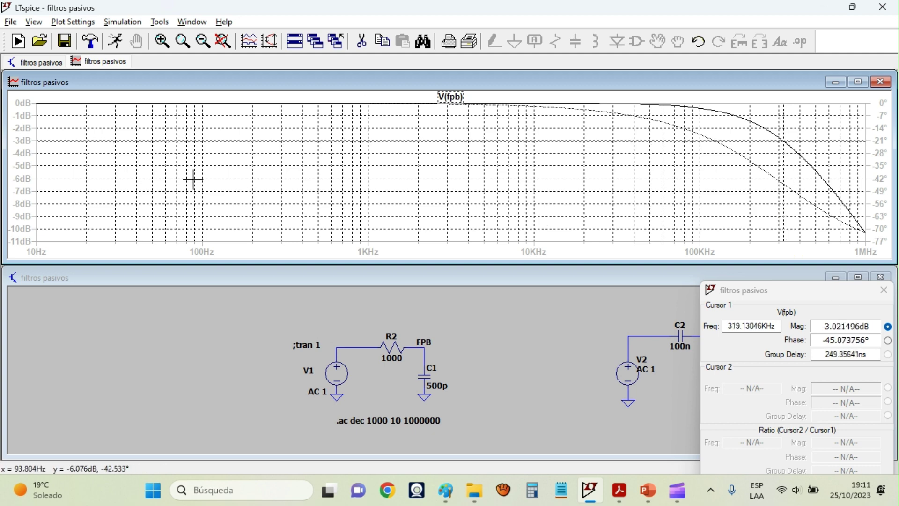
# Step: Return the magnitude axis of the V(fpb) plot to the linear representation
pyautogui.rightClick(29, 169)
pyautogui.click(466, 238)
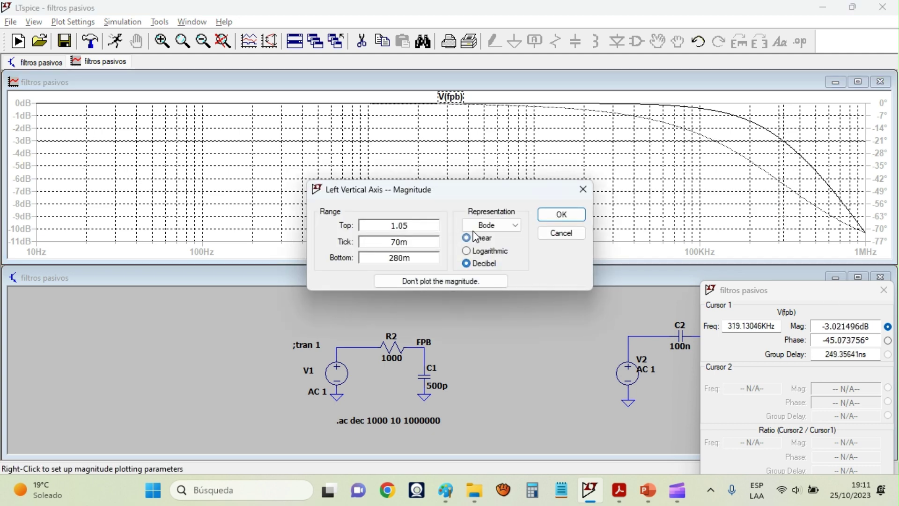
pyautogui.click(563, 214)
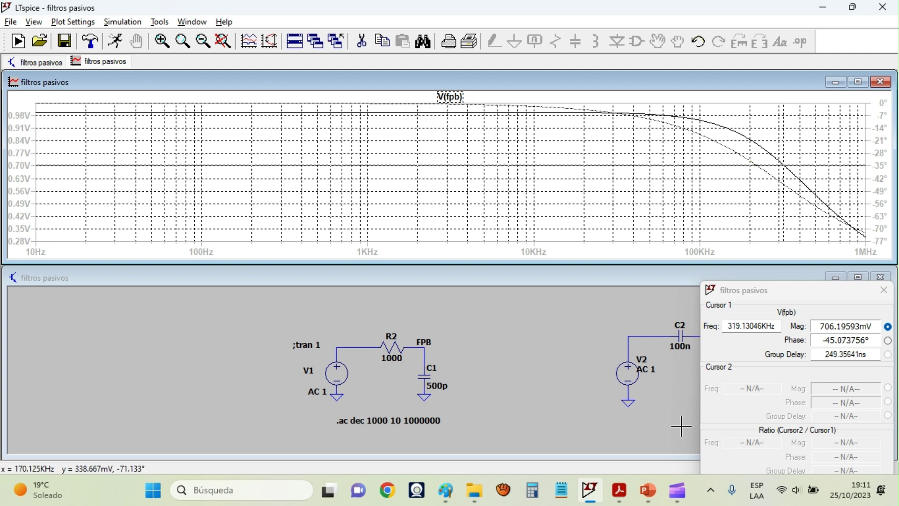
# Step: Switch to PowerPoint and start the low-pass filter slide show from the first slide
pyautogui.click(648, 490)
pyautogui.click(47, 141)
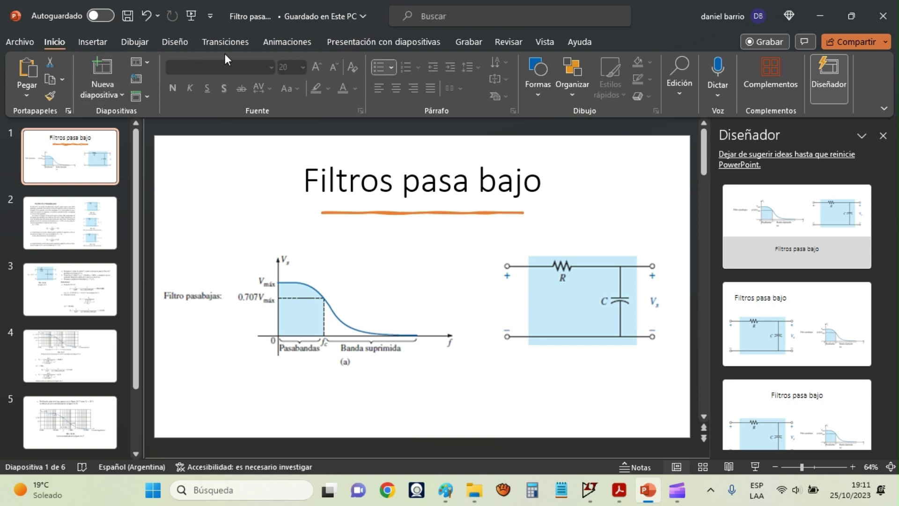
pyautogui.click(351, 41)
pyautogui.click(30, 89)
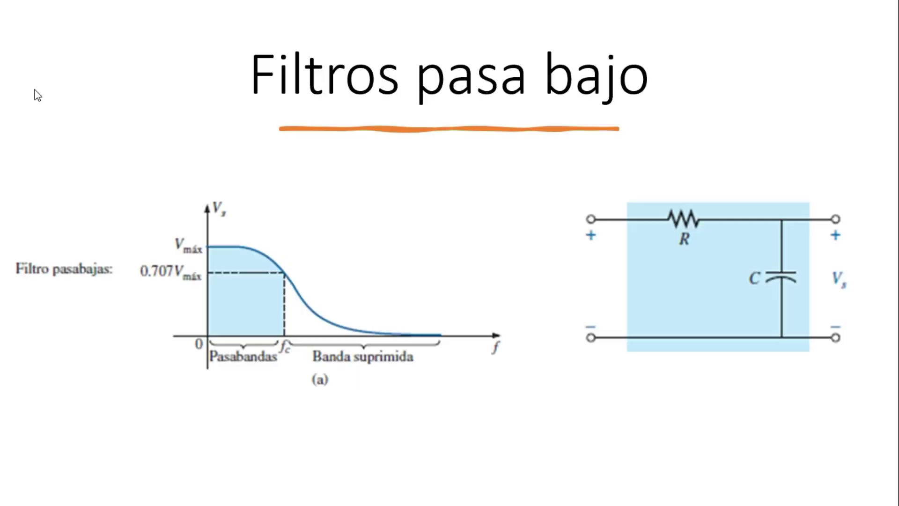